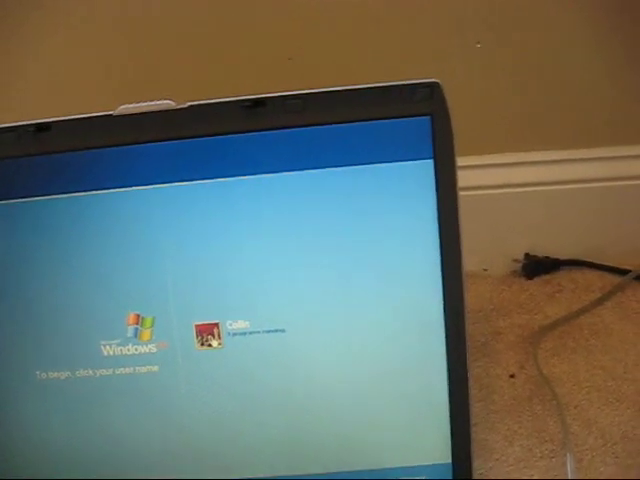
Step: Log into the Windows XP account and confirm the Quit Firefox prompt, leaving Media Player open
left_click(235, 330)
key("BackSpace")
key("BackSpace")
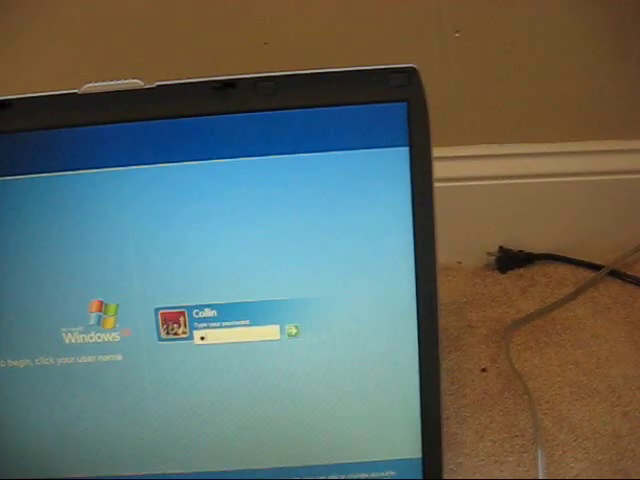
key("BackSpace")
type("**")
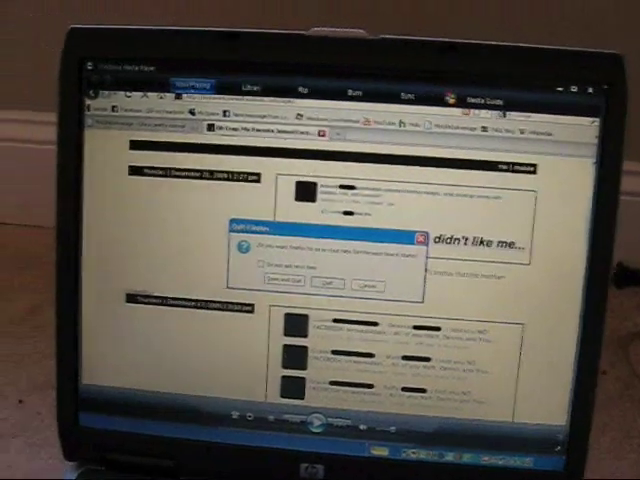
key("Return")
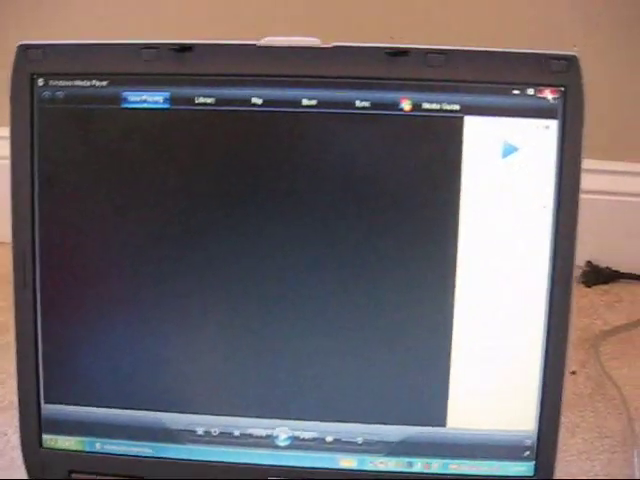